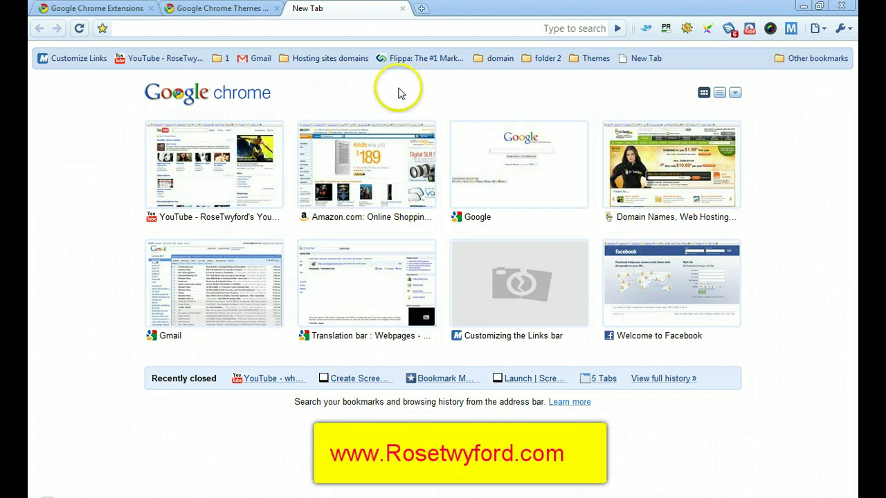
# - Pin the Google thumbnail so it stays in the New Tab page's most-visited grid
pyautogui.moveTo(277, 118)
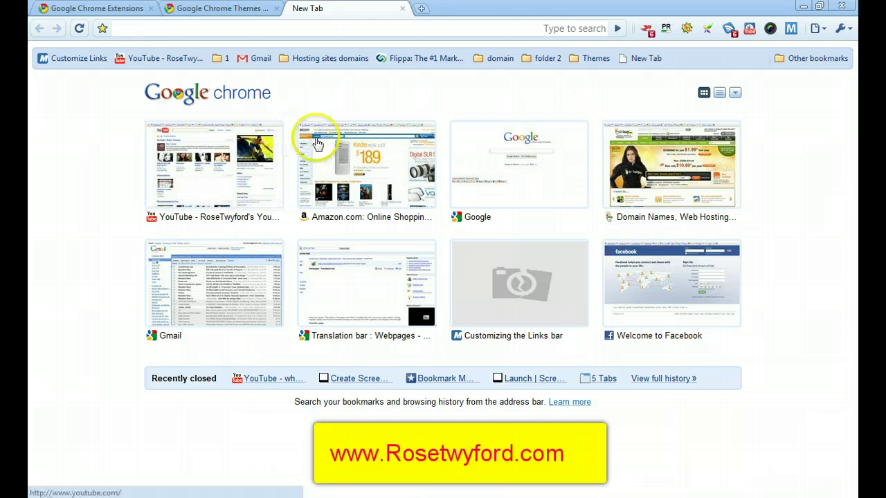
pyautogui.moveTo(340, 153)
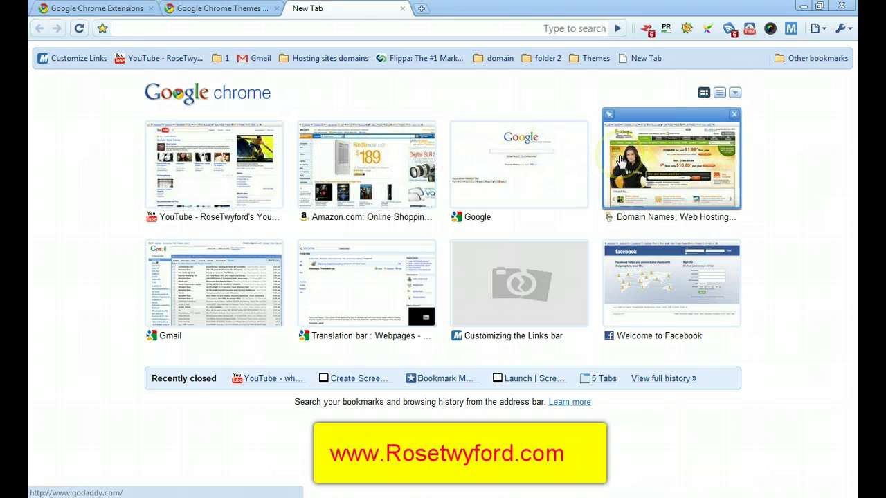
pyautogui.click(457, 115)
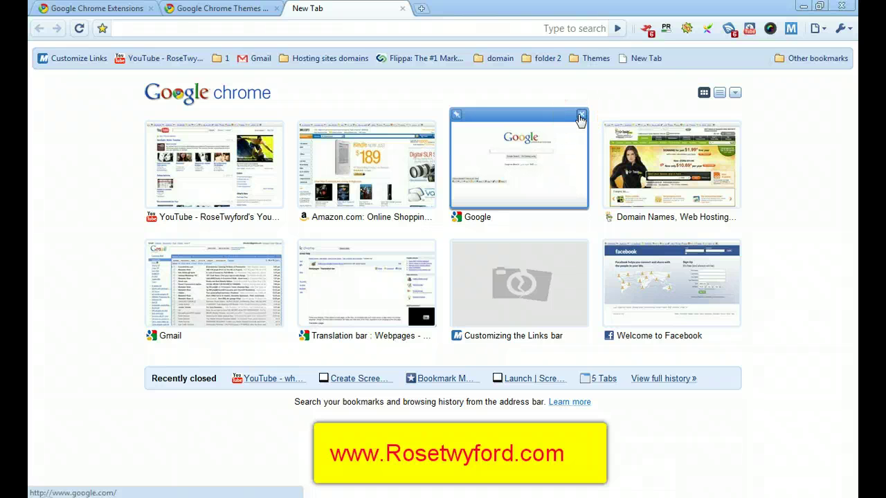
pyautogui.click(719, 95)
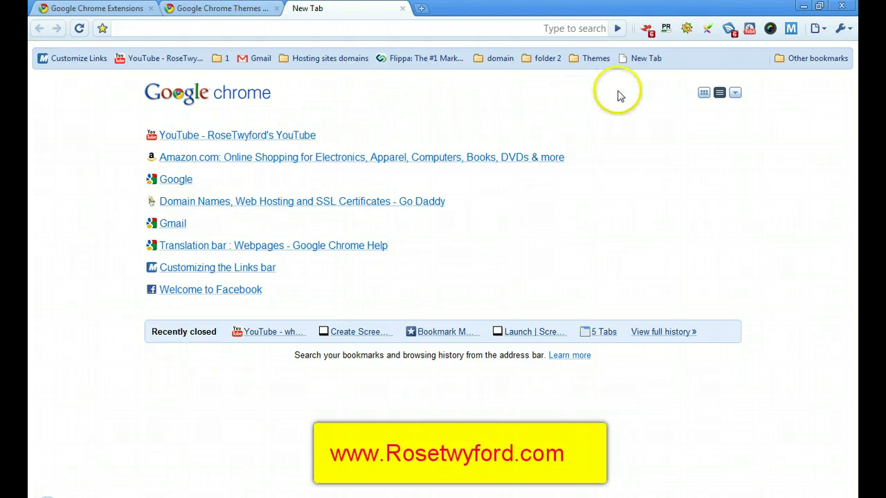
pyautogui.click(703, 95)
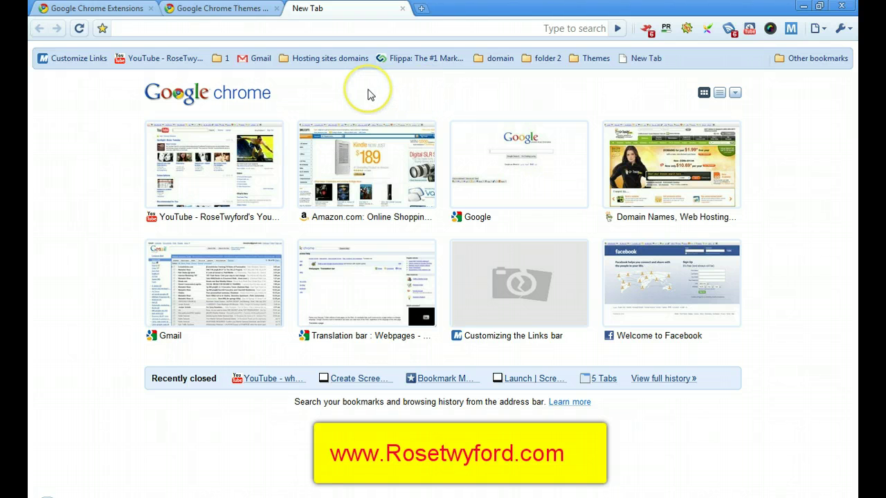
# - Search Google from the address bar for 'dogs are great'
pyautogui.click(313, 27)
pyautogui.write('dogs are great')
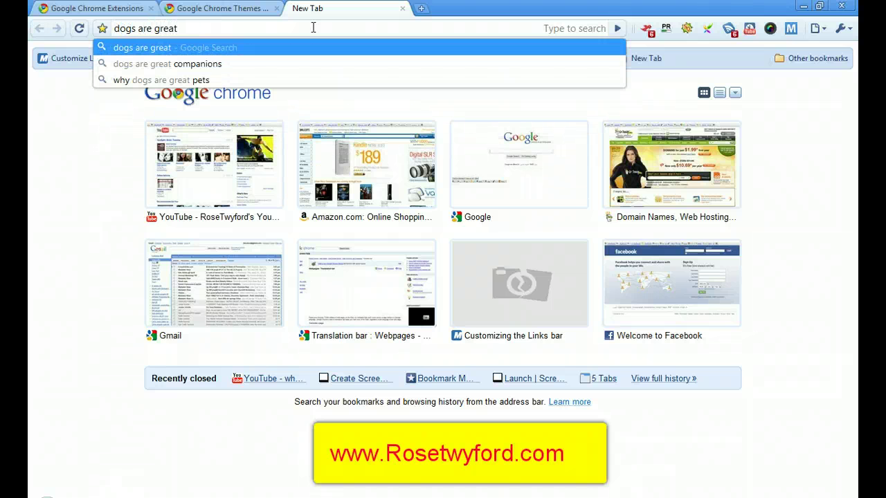
pyautogui.press('Return')
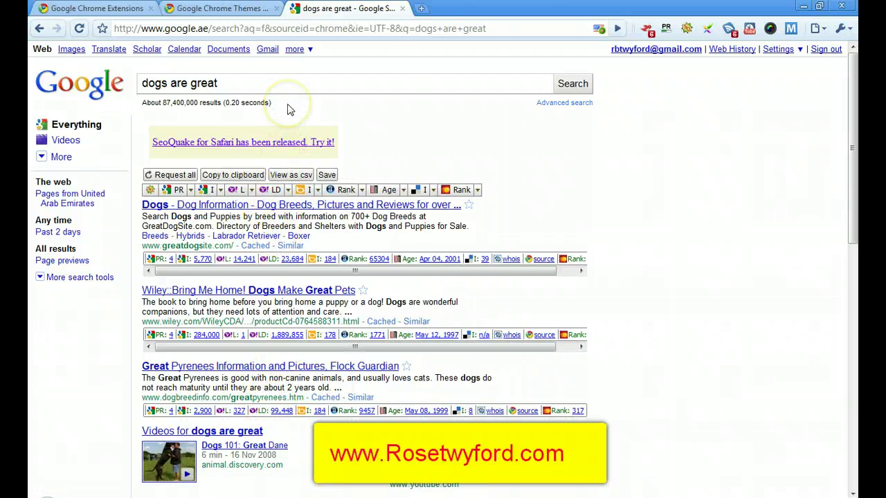
pyautogui.click(498, 27)
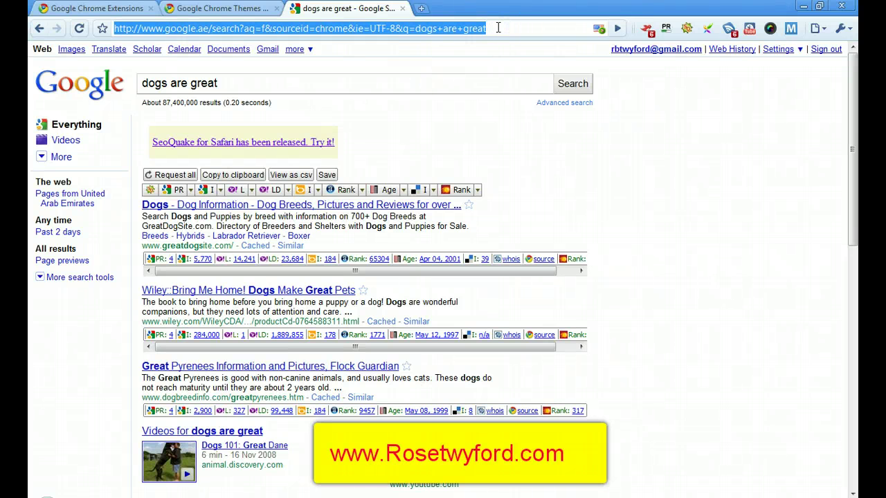
pyautogui.write('www.google.com/')
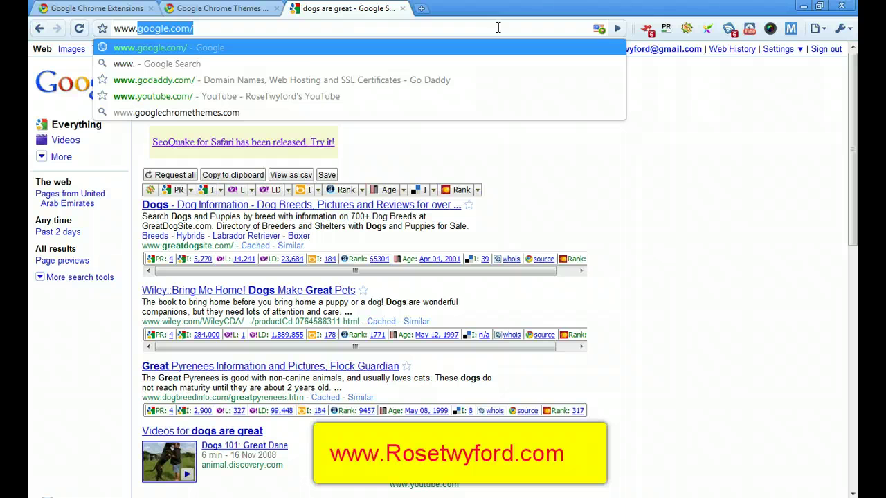
pyautogui.press('Return')
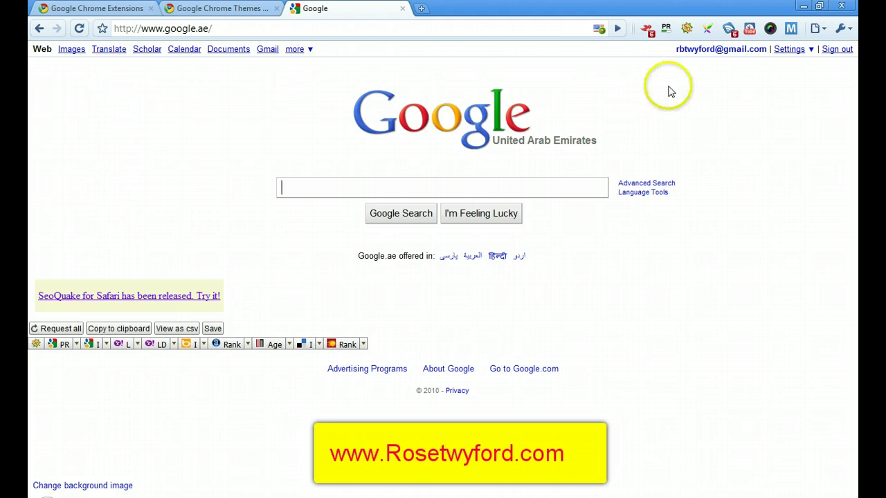
# - Open a new tab and browse the saved pages in the Other bookmarks folder
pyautogui.click(423, 10)
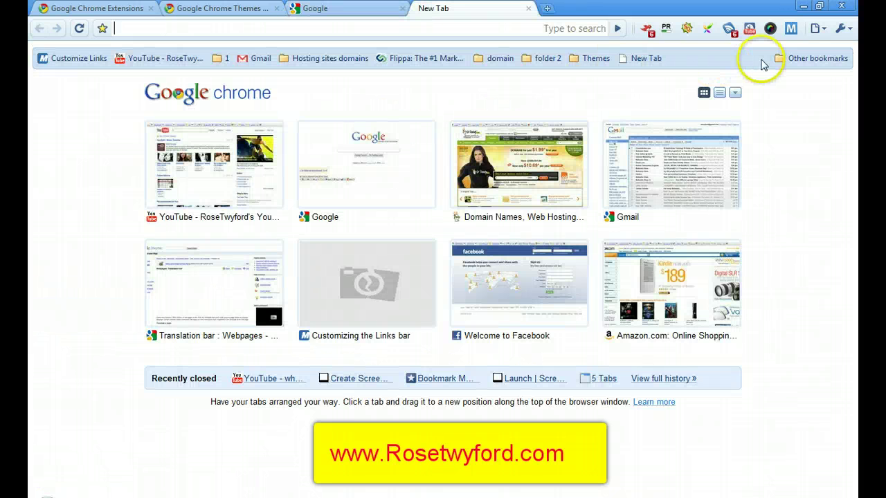
pyautogui.click(793, 61)
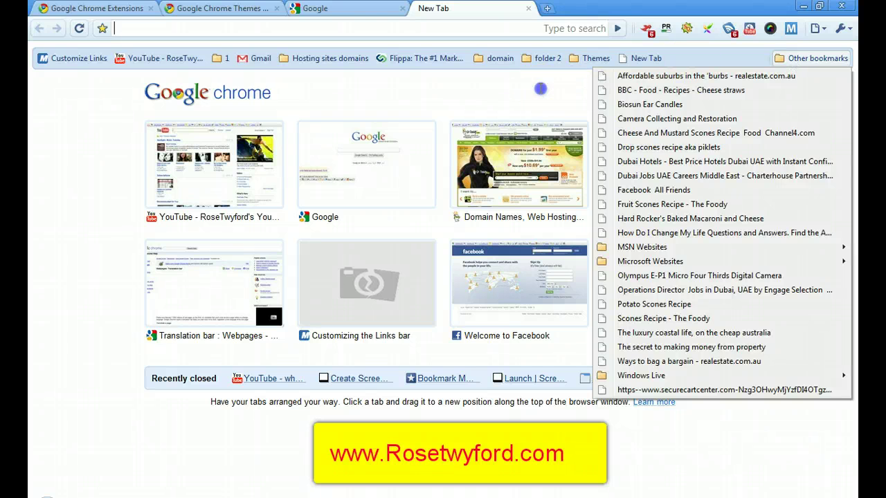
pyautogui.click(543, 94)
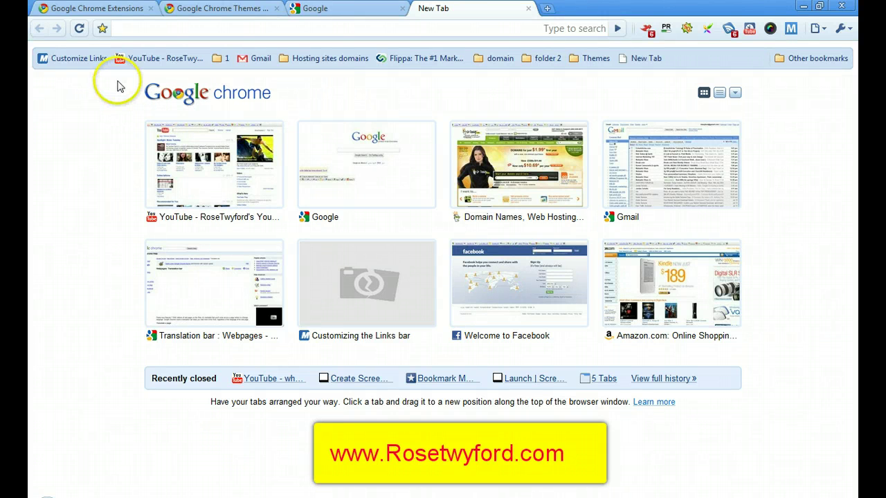
pyautogui.click(131, 25)
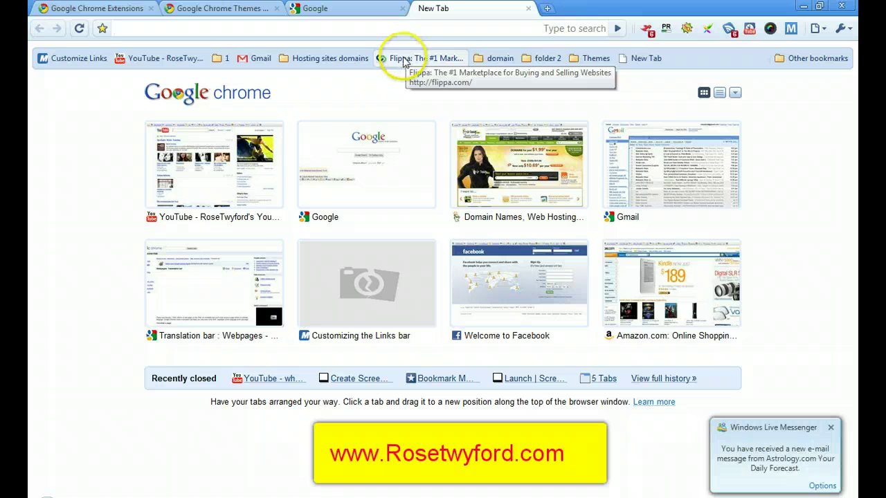
pyautogui.moveTo(289, 62); pyautogui.dragTo(286, 63)
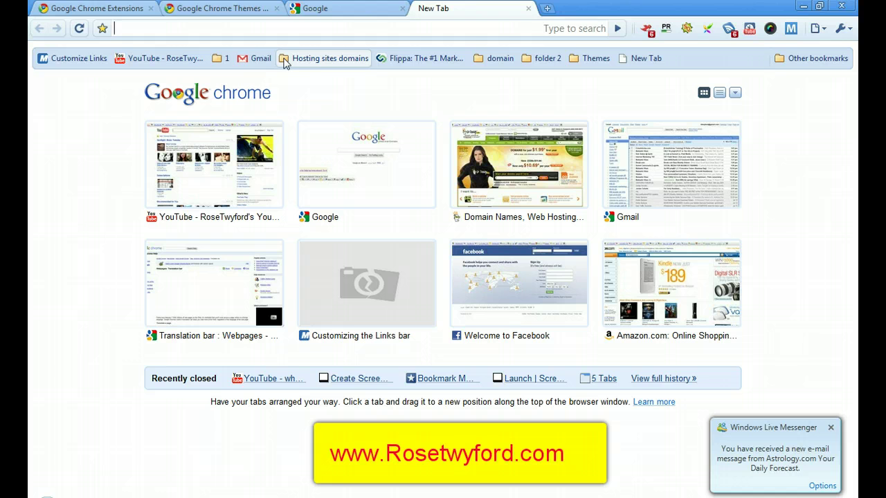
pyautogui.click(284, 62)
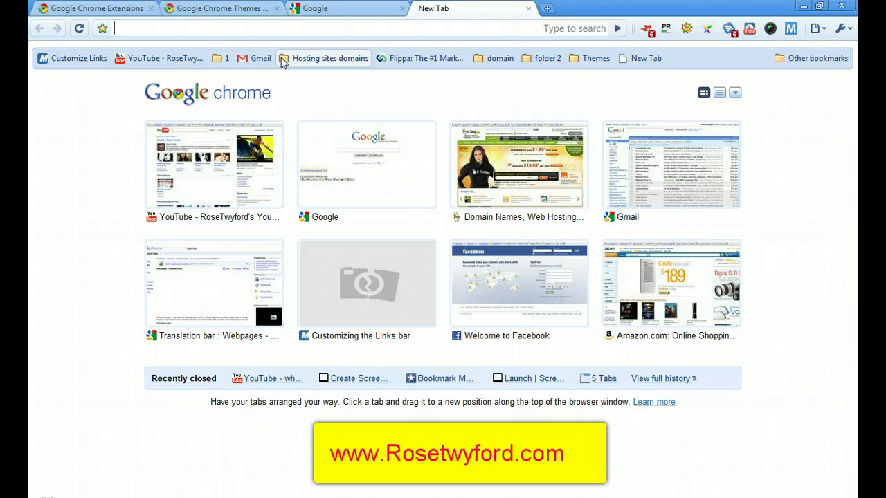
# - Search 'dogs are great' and open the first result, the Great Dog Site page
pyautogui.click(111, 28)
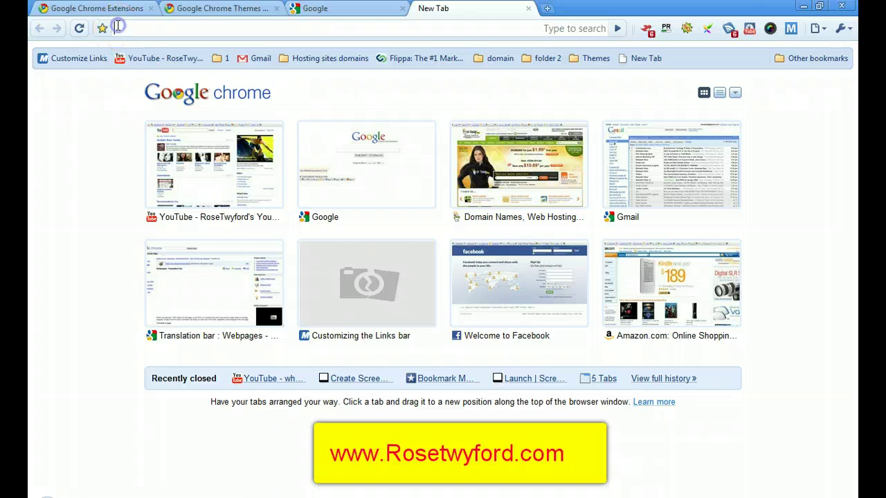
pyautogui.write('do')
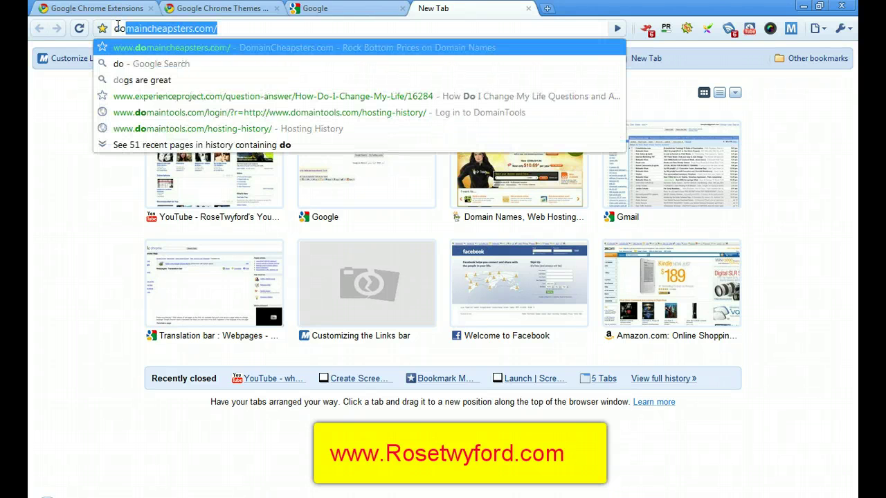
pyautogui.write('gs are gre')
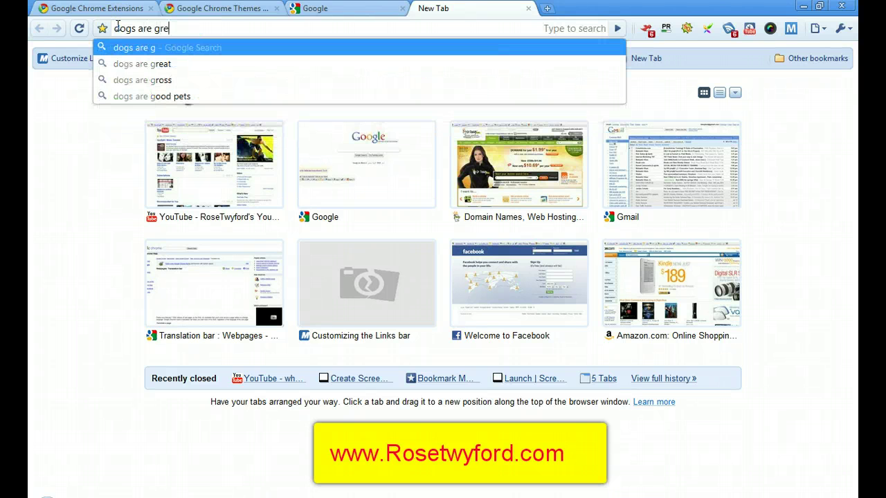
pyautogui.write('at')
pyautogui.press('Return')
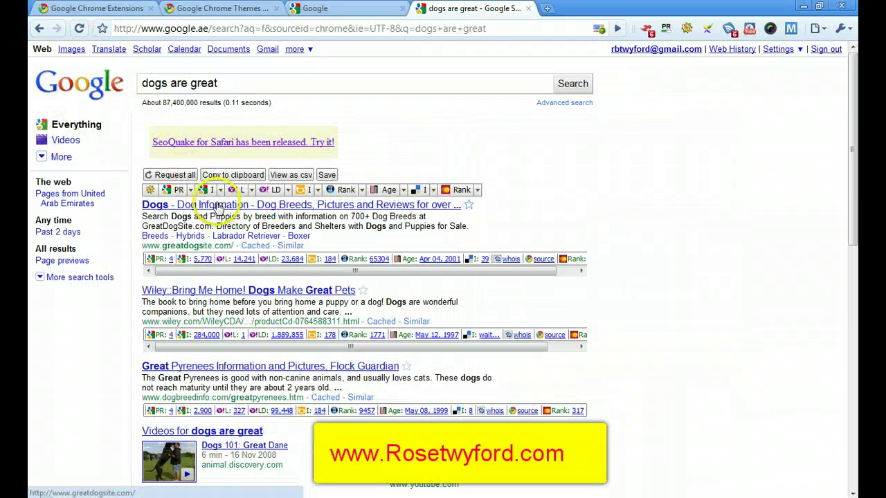
pyautogui.click(218, 205)
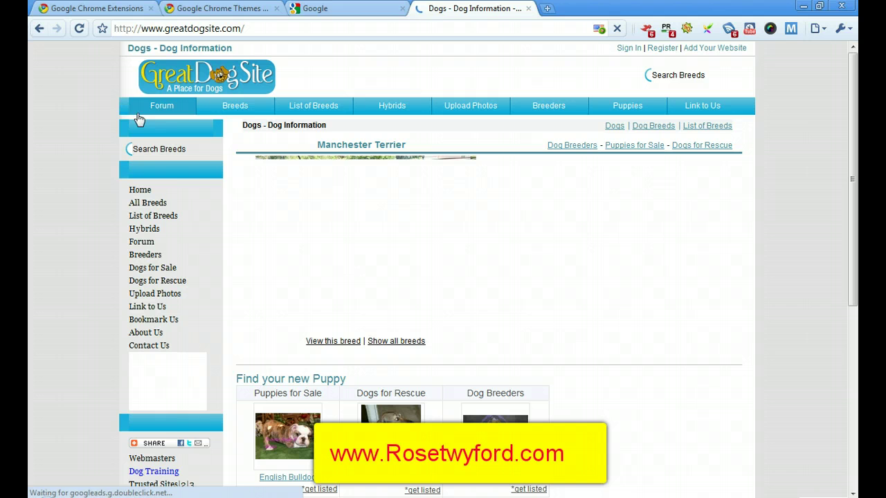
pyautogui.click(104, 111)
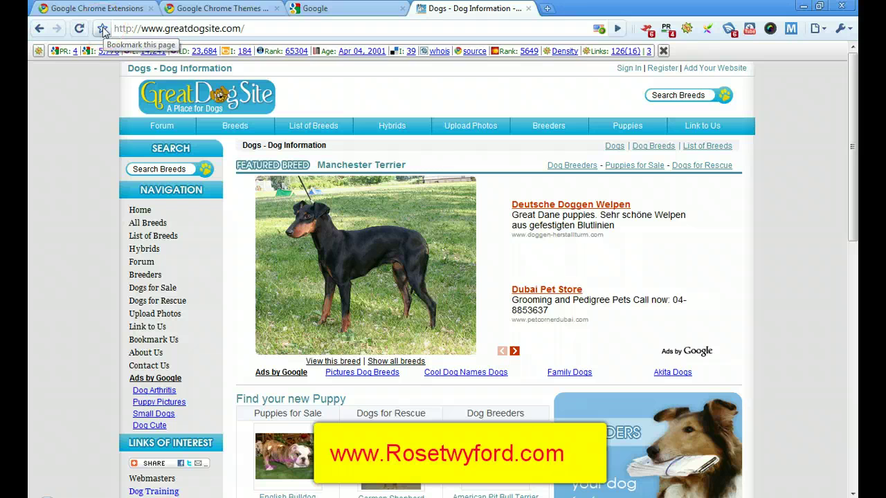
# - Bookmark the Great Dog Site page into a new 'Dogs' folder under Bookmarks bar
pyautogui.click(103, 30)
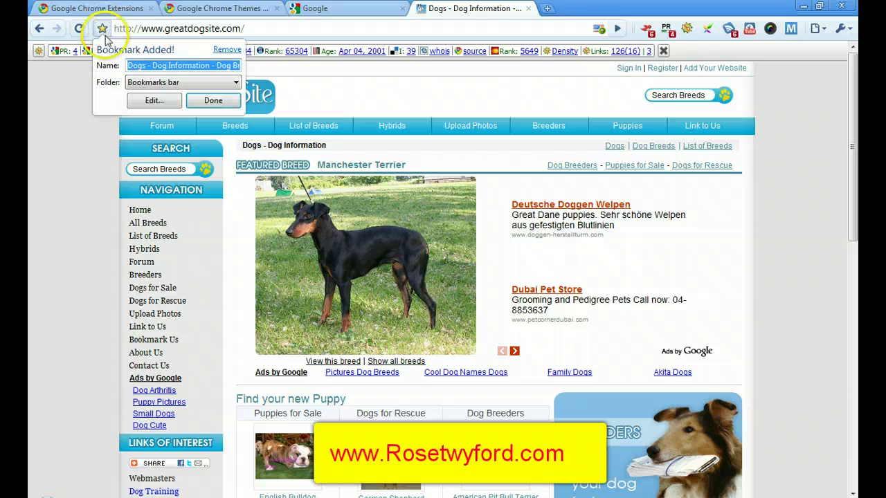
pyautogui.click(153, 101)
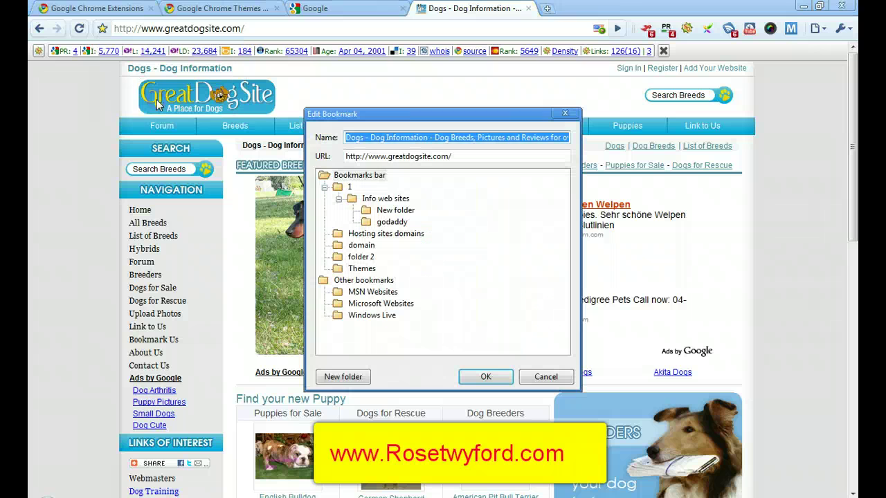
pyautogui.click(325, 178)
pyautogui.doubleClick(325, 177)
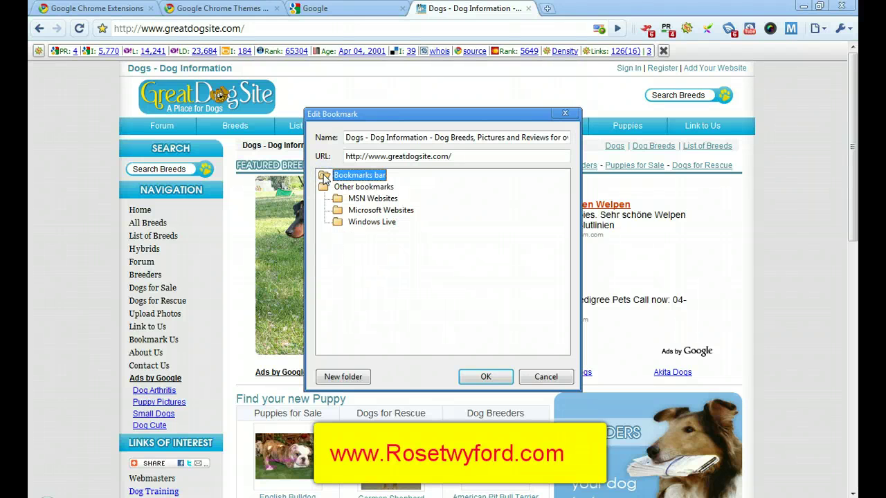
pyautogui.doubleClick(326, 177)
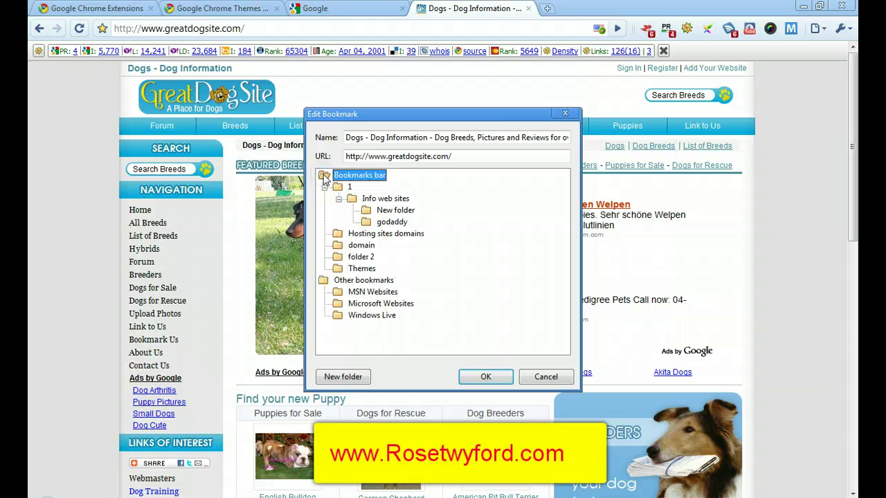
pyautogui.click(344, 380)
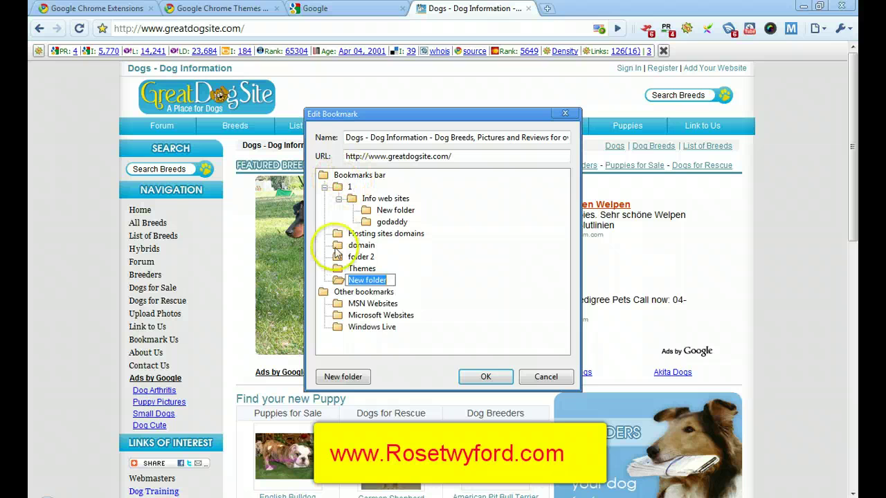
pyautogui.write('Dogs')
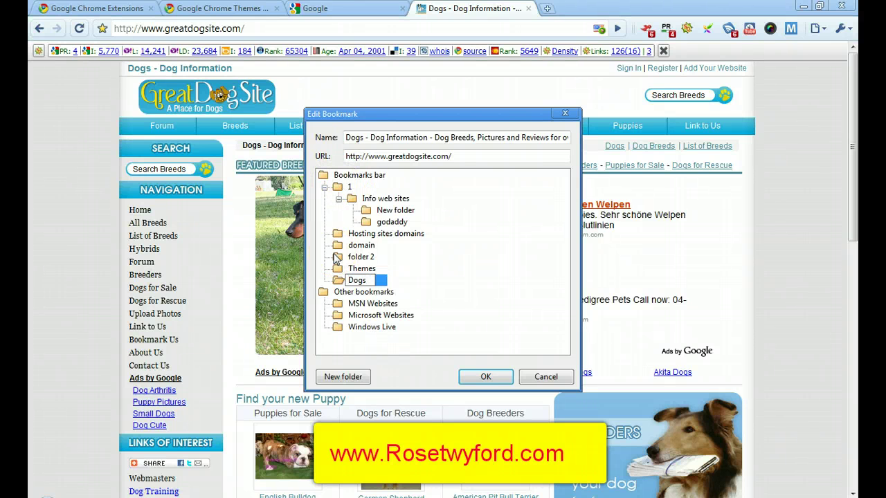
pyautogui.click(473, 379)
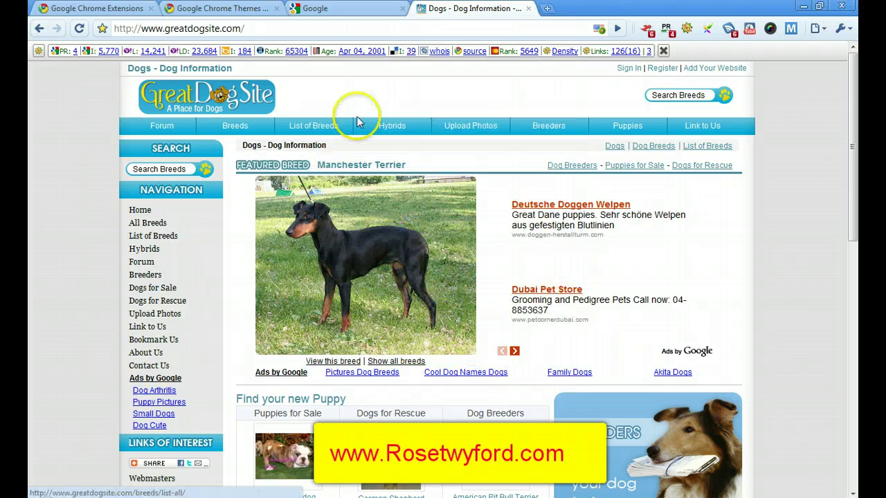
# - Open a new tab and check that the Dogs folder holds the Dog Information bookmark
pyautogui.click(546, 9)
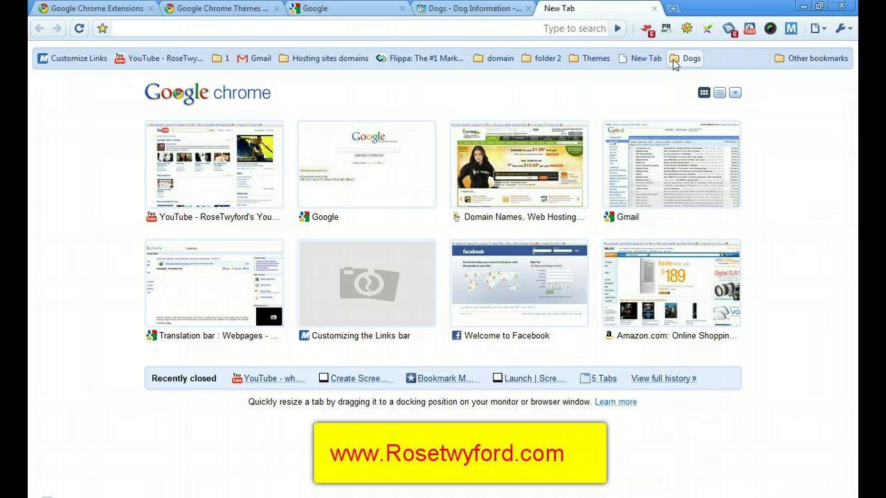
pyautogui.click(675, 61)
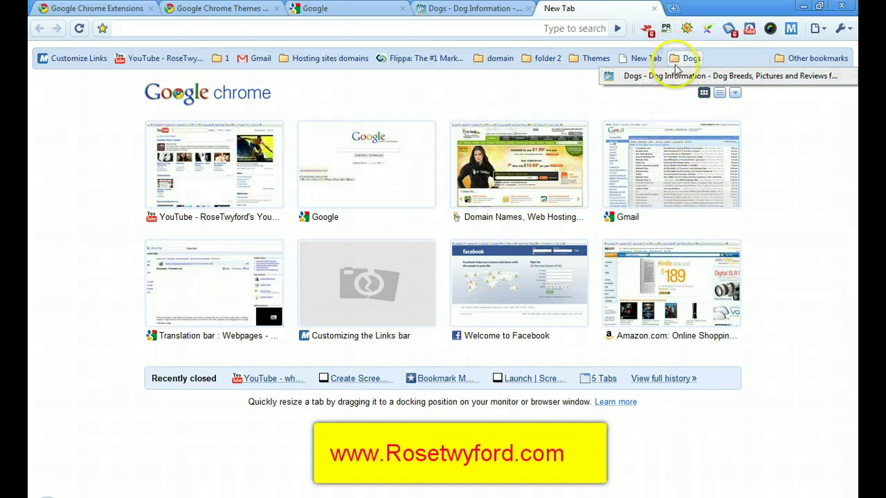
pyautogui.click(676, 108)
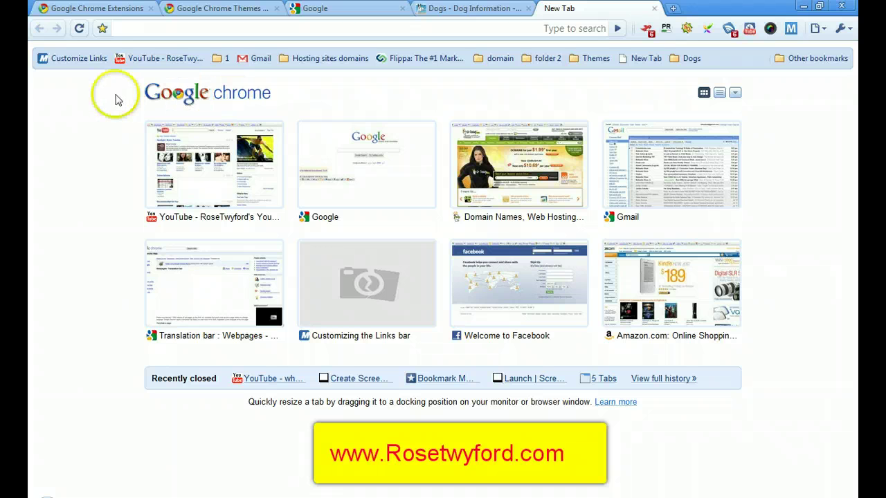
# - Switch to the Chrome Extensions gallery and view a Twitter extension's tweet timeline panel
pyautogui.click(93, 9)
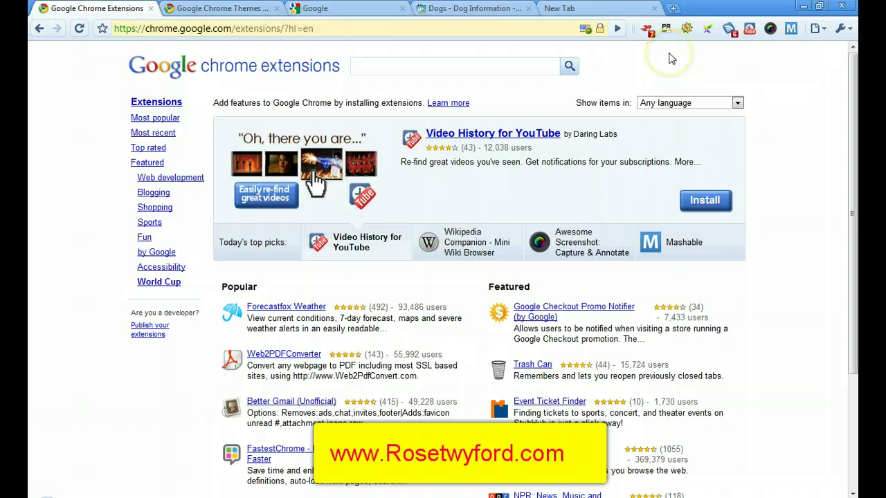
pyautogui.click(424, 290)
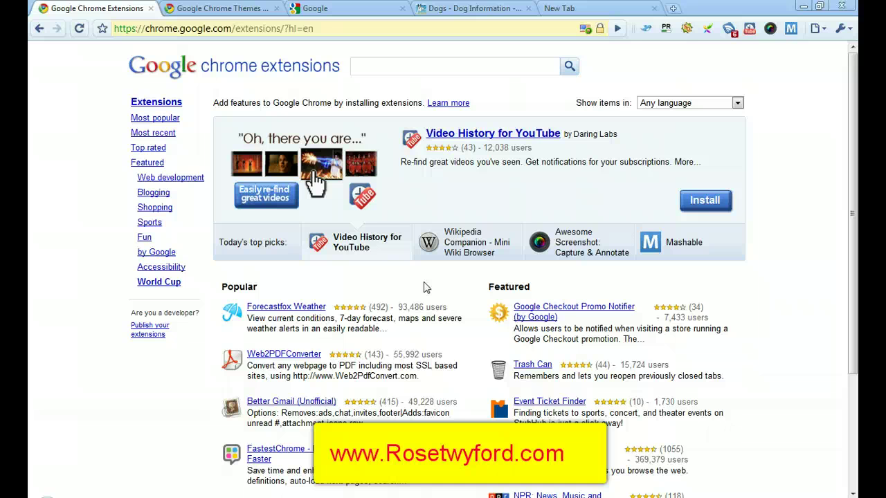
pyautogui.click(474, 192)
pyautogui.click(646, 30)
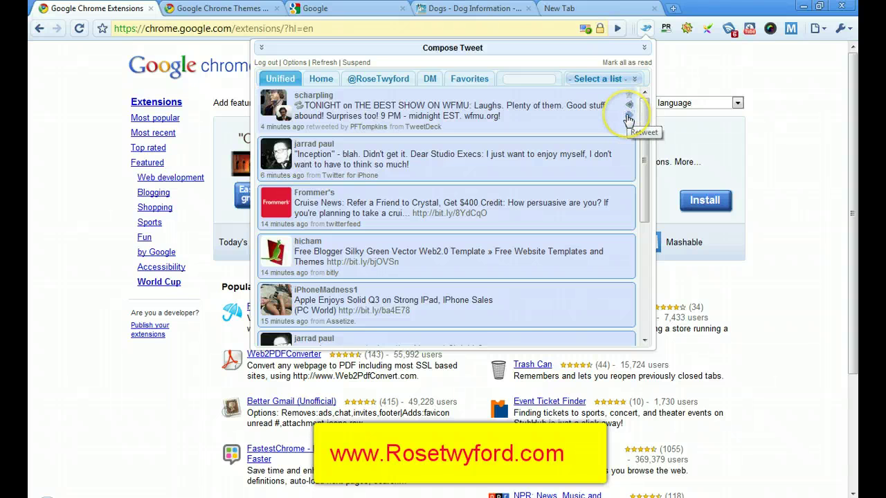
pyautogui.click(629, 128)
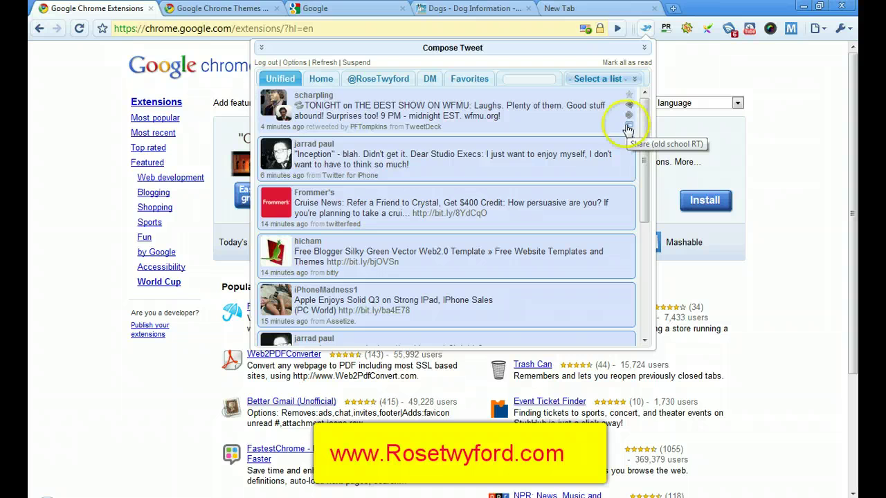
pyautogui.click(681, 72)
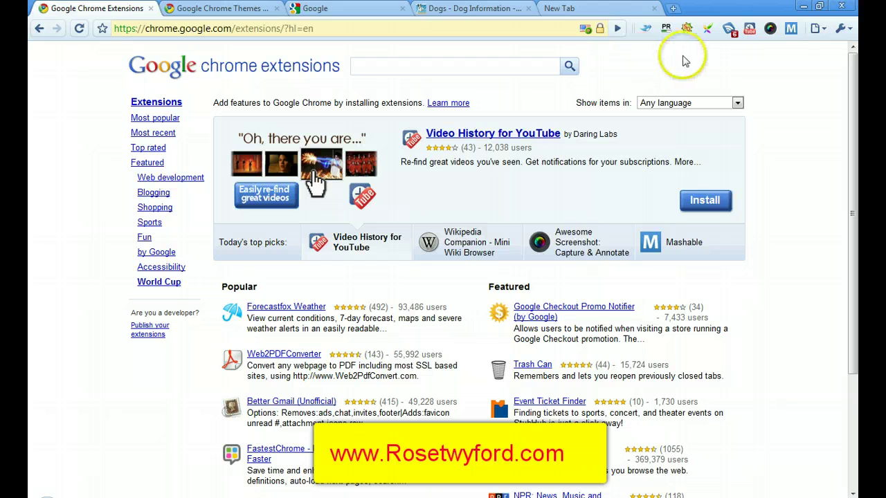
pyautogui.click(790, 29)
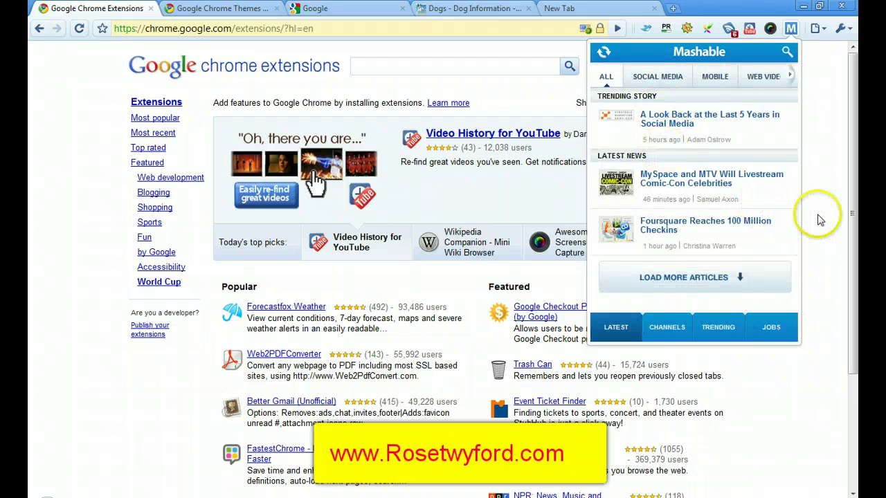
pyautogui.click(817, 218)
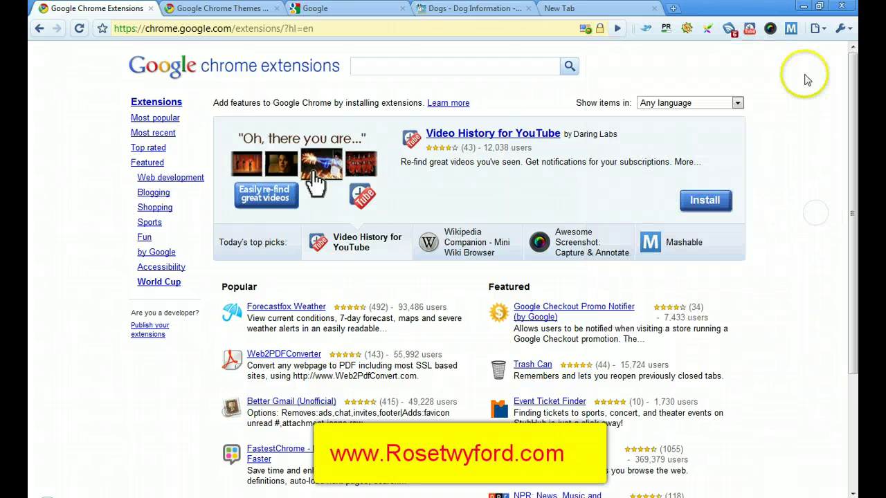
pyautogui.click(749, 29)
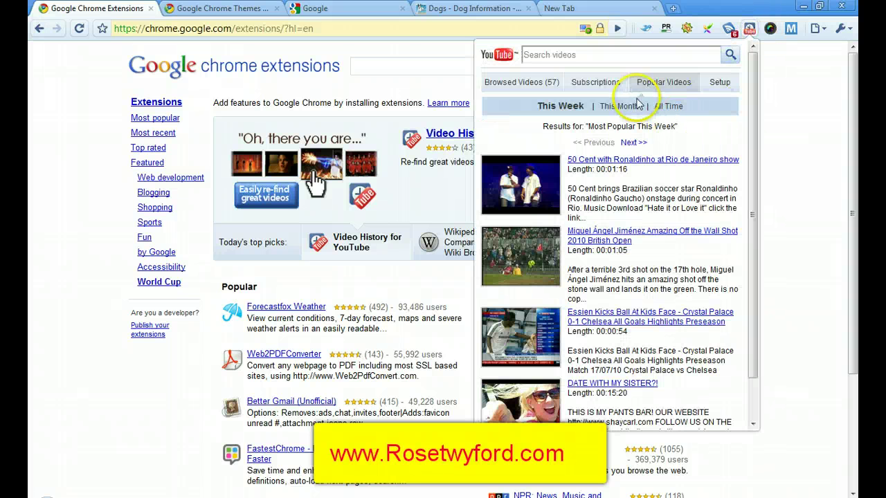
pyautogui.click(606, 112)
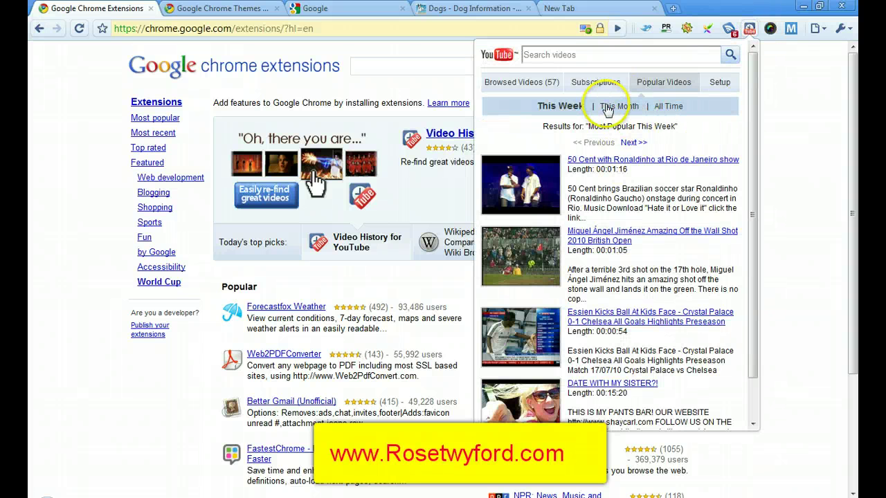
pyautogui.click(625, 108)
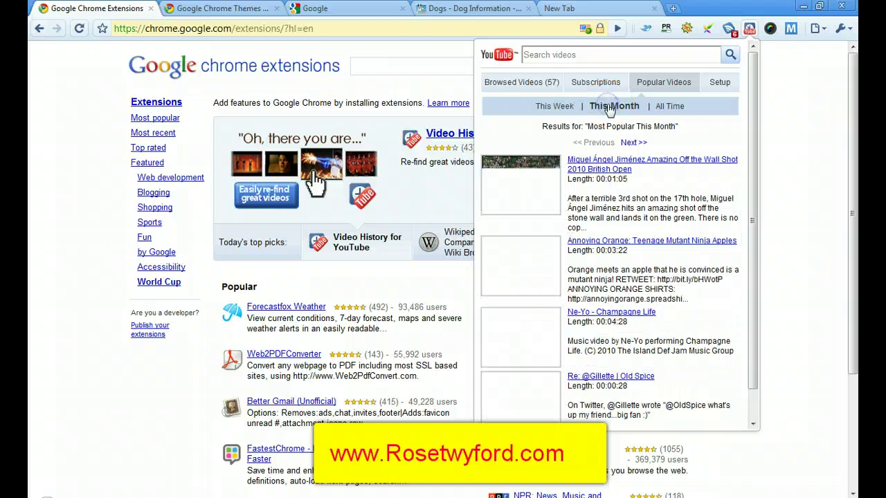
pyautogui.click(653, 106)
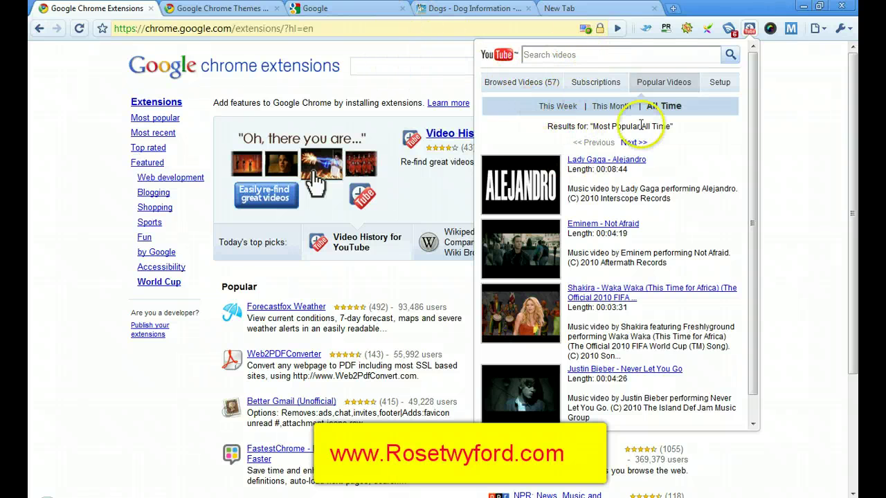
pyautogui.click(774, 142)
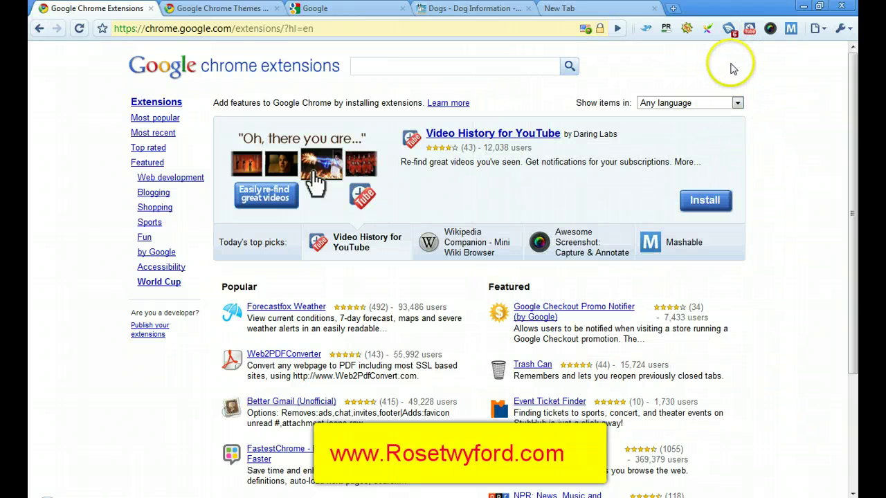
pyautogui.click(841, 29)
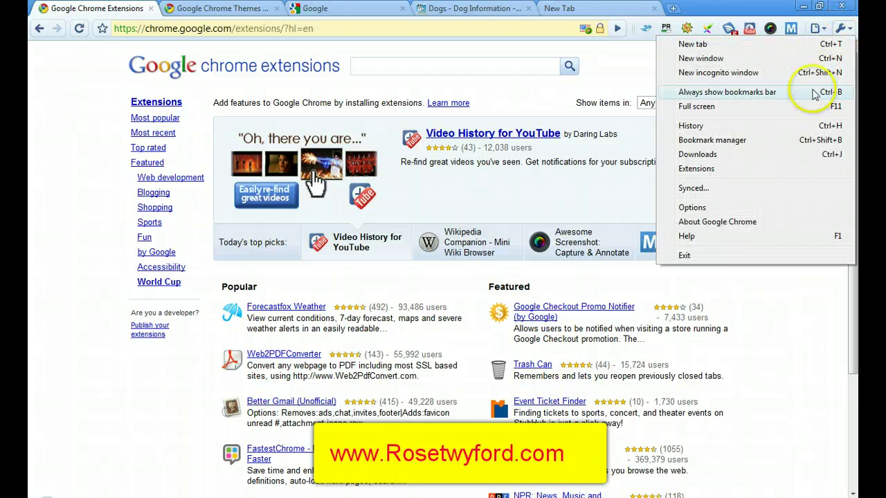
pyautogui.click(723, 77)
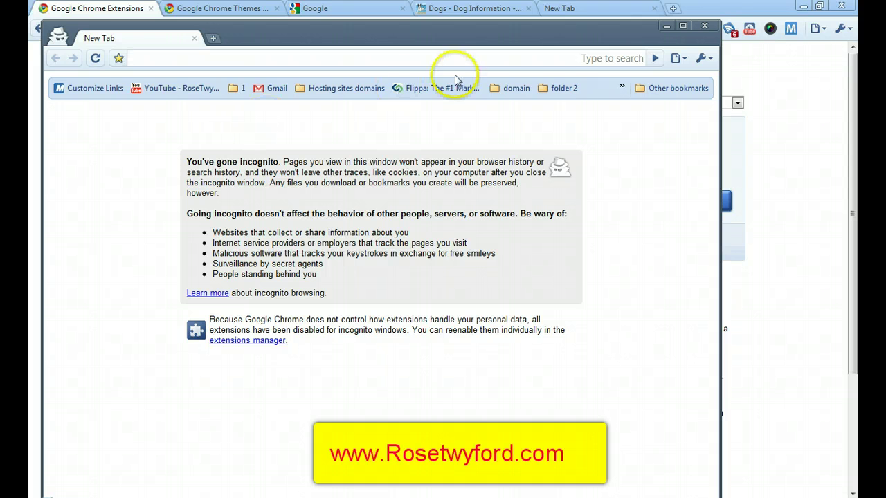
pyautogui.click(705, 28)
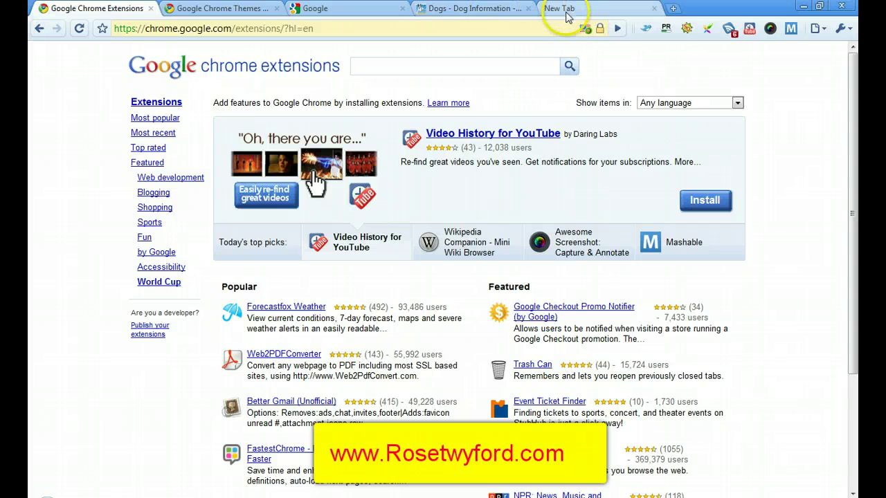
# - Close the Dogs - Dog Information tab
pyautogui.click(476, 9)
pyautogui.click(386, 13)
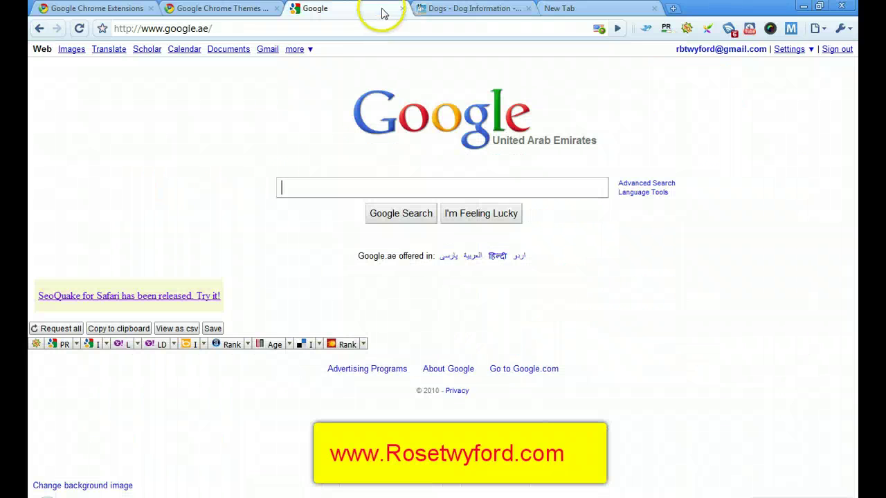
pyautogui.click(455, 10)
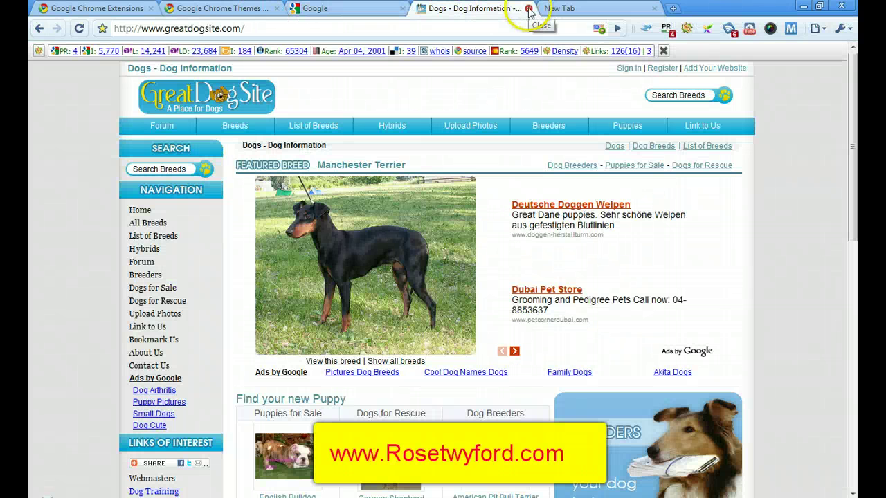
pyautogui.click(529, 9)
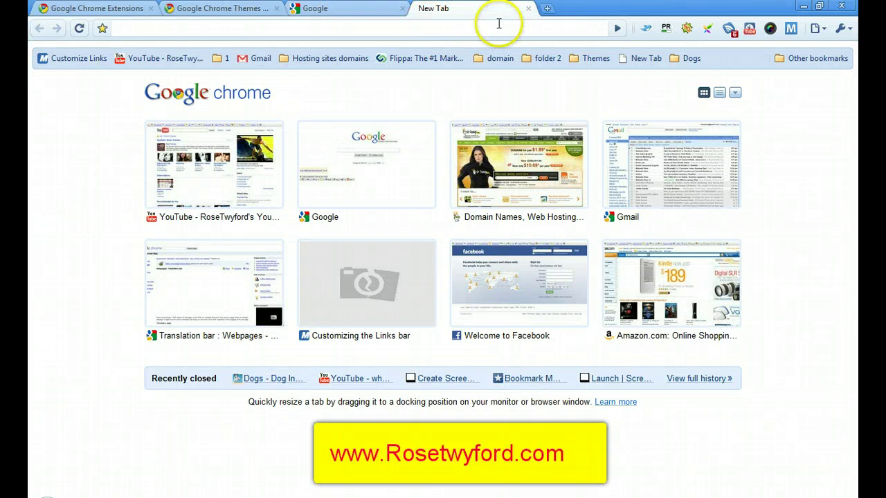
# - Open a second new tab and cycle through the open tabs
pyautogui.click(546, 9)
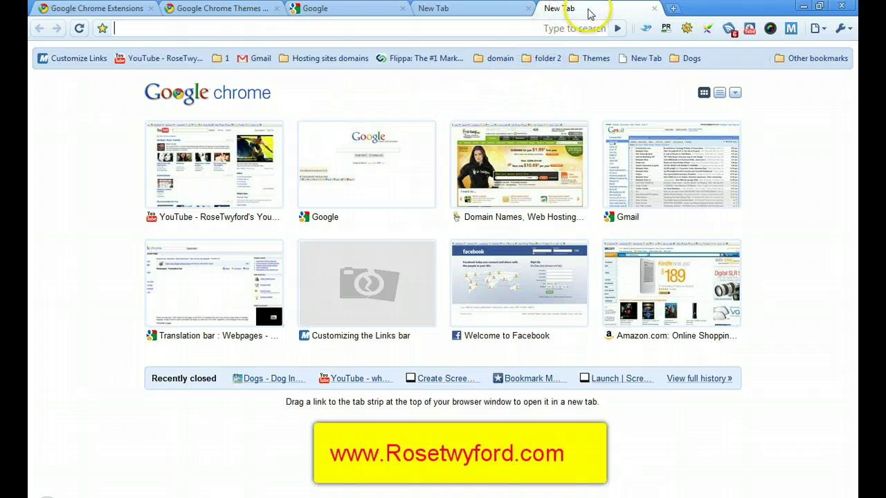
pyautogui.click(495, 12)
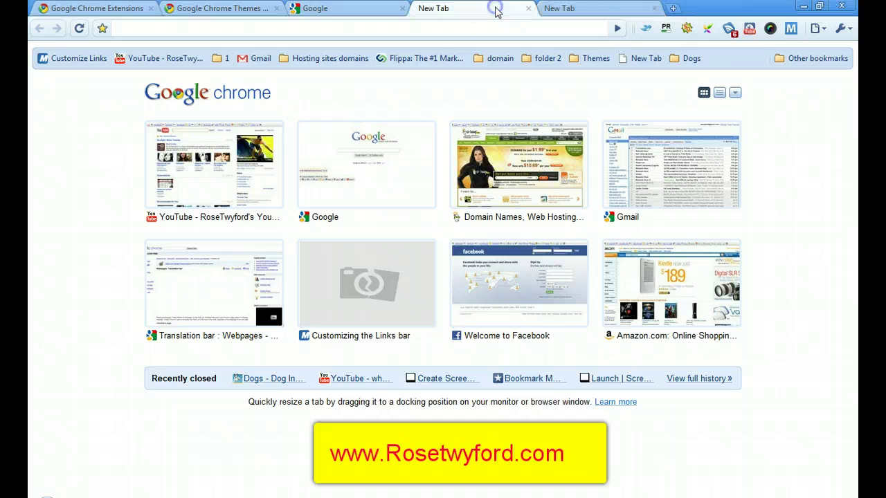
pyautogui.click(371, 12)
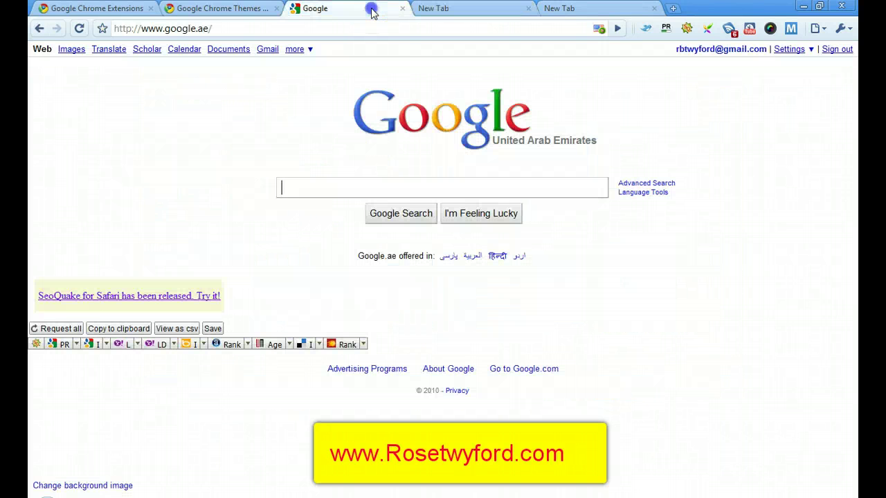
pyautogui.click(257, 10)
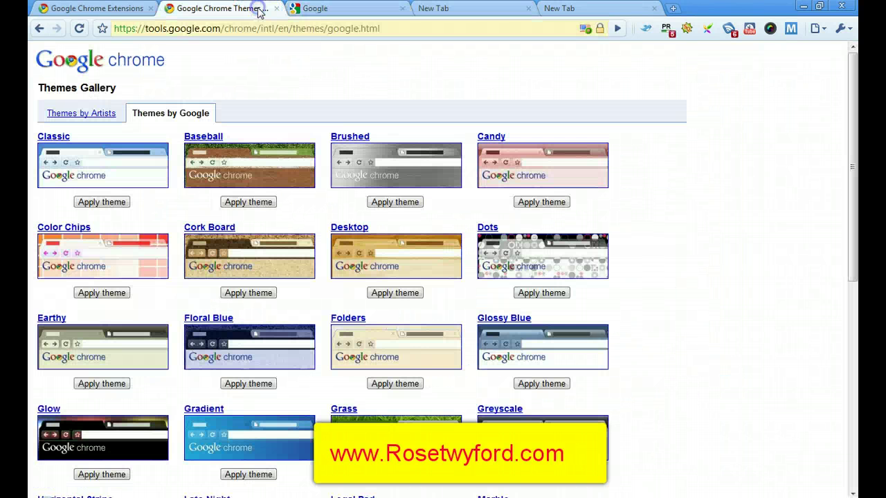
pyautogui.click(566, 13)
pyautogui.click(587, 12)
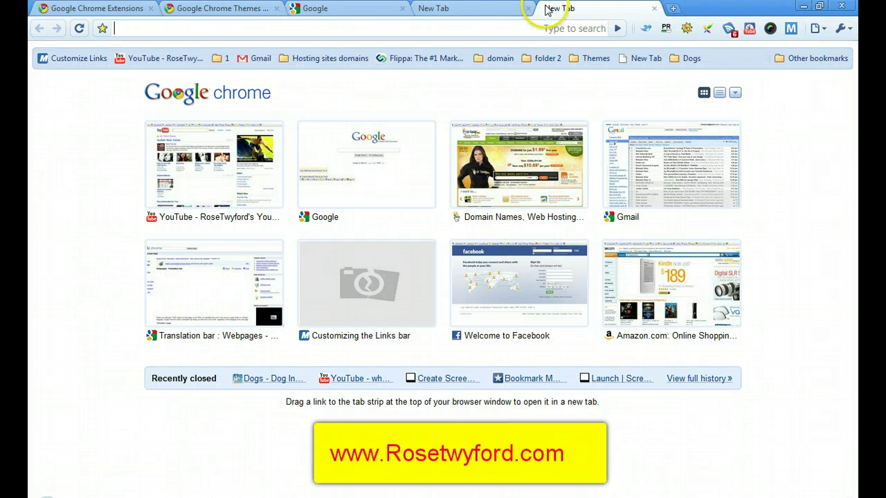
# - Detach the first New Tab into its own window, move it aside, then close that window
pyautogui.click(496, 10)
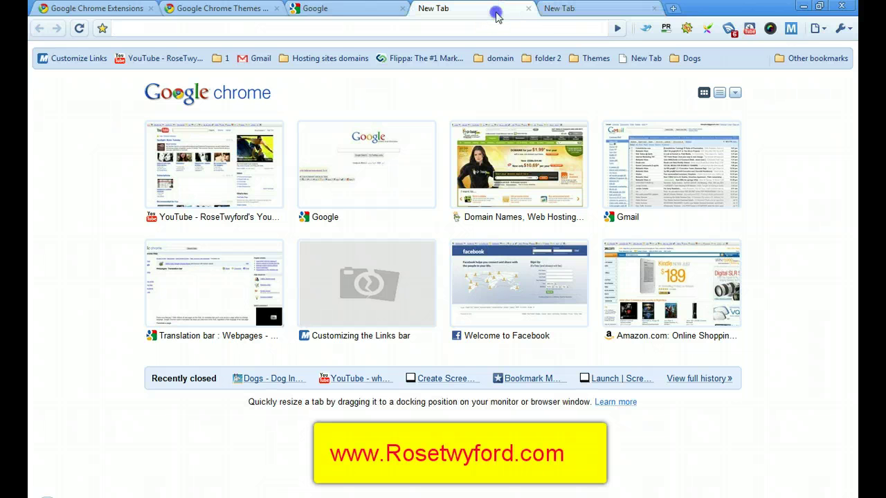
pyautogui.moveTo(496, 15); pyautogui.dragTo(571, 24)
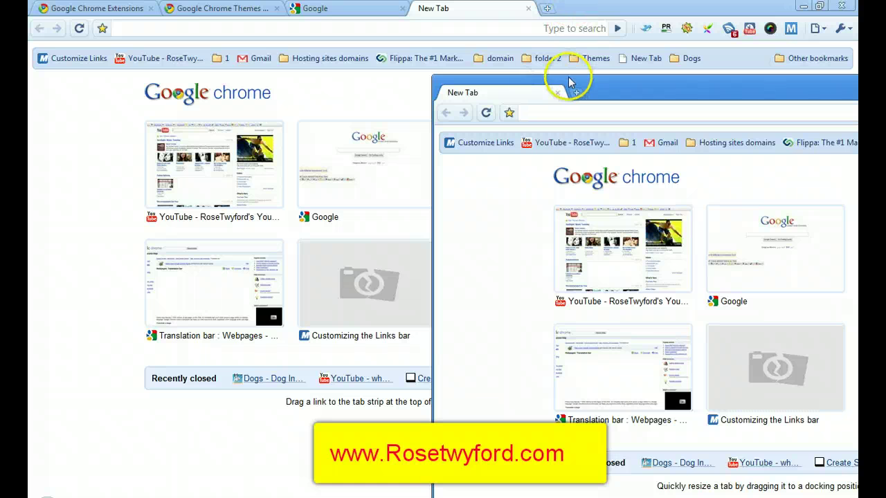
pyautogui.moveTo(606, 95); pyautogui.dragTo(203, 67)
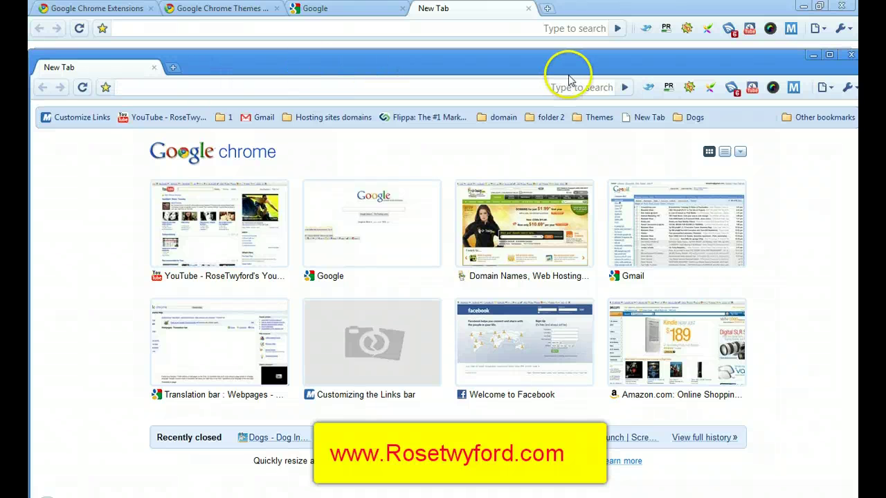
pyautogui.click(851, 55)
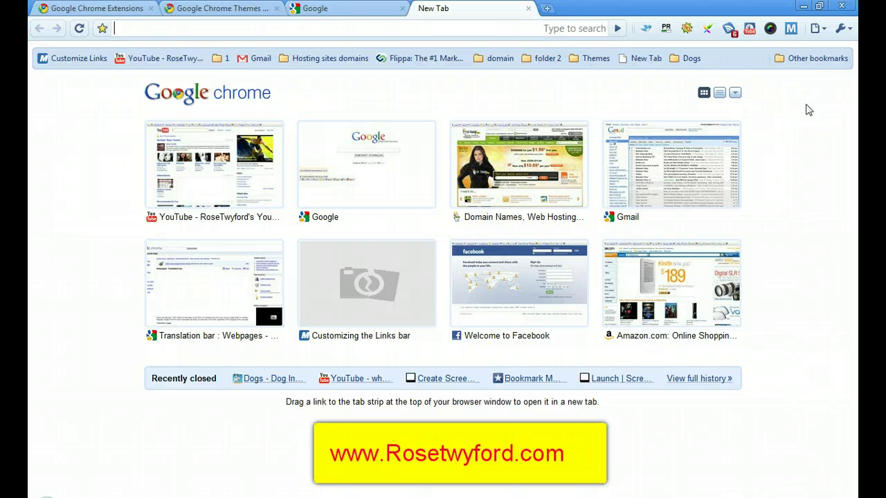
pyautogui.click(326, 95)
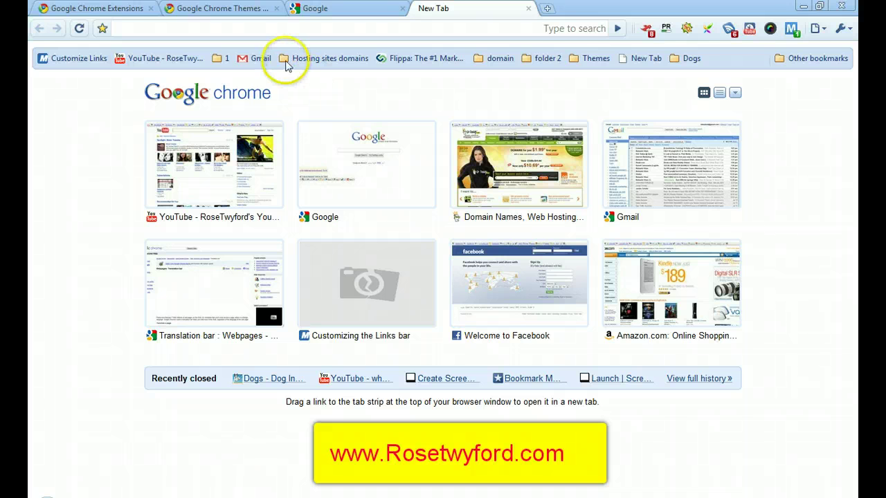
# - Apply the Candy theme from the Themes Gallery, then open a new tab to view the pink browser
pyautogui.click(231, 9)
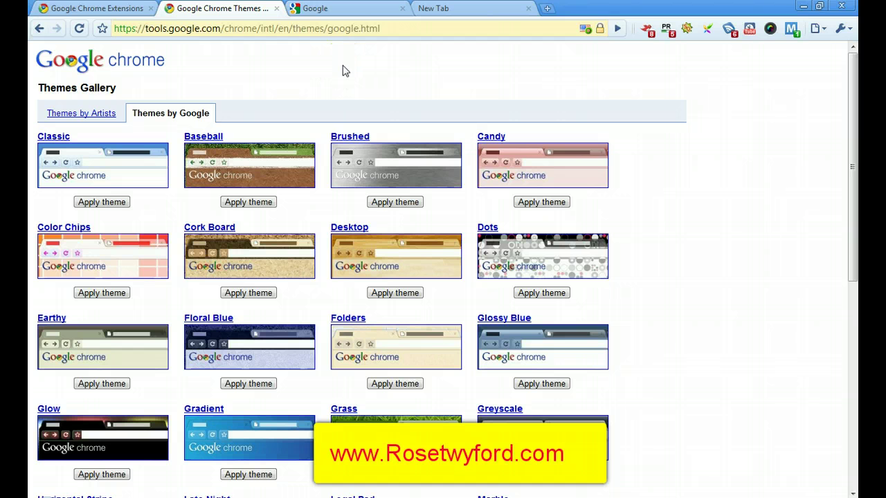
pyautogui.click(534, 205)
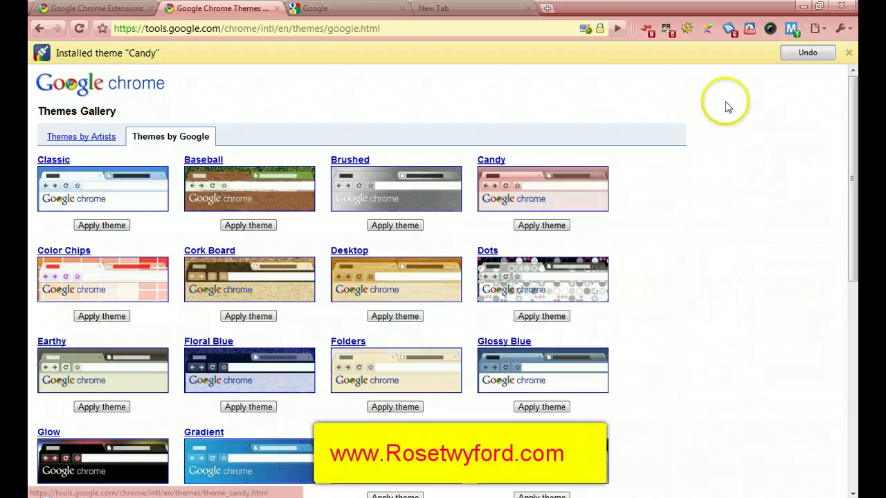
pyautogui.click(546, 10)
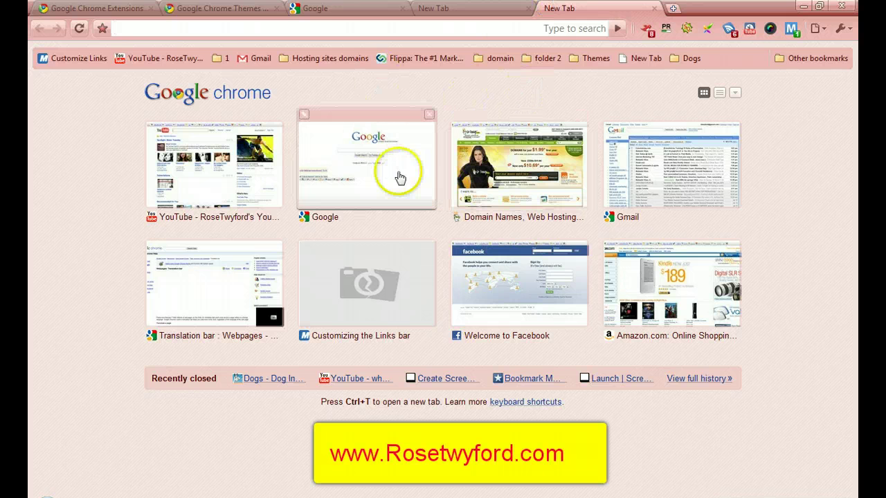